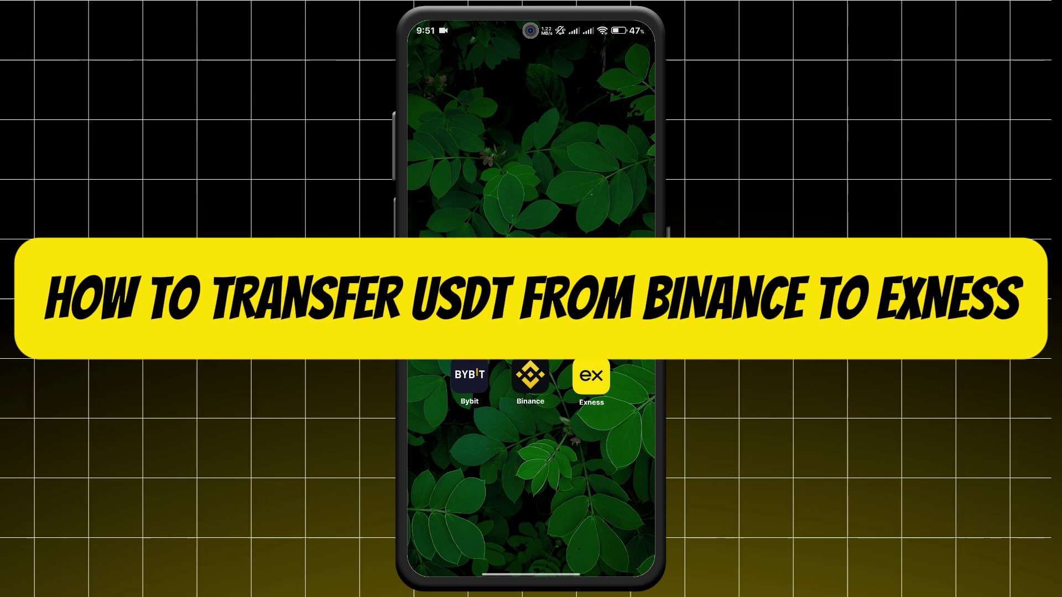
Step: Open Exness to the Deposit payment methods list showing Tether (USDT TRC20)
click(590, 377)
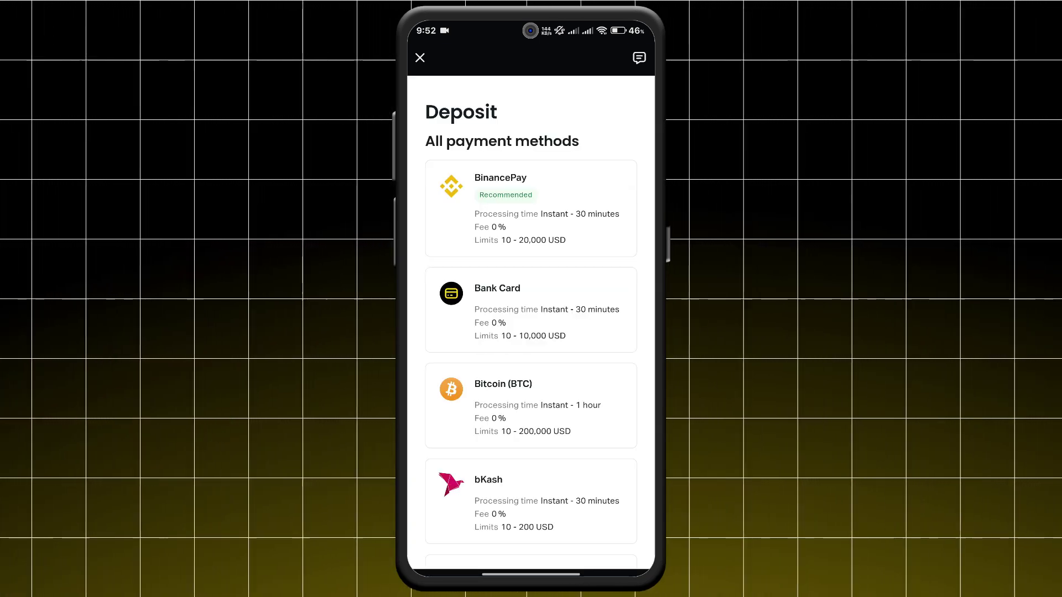
scroll(531, 332, down, 5)
scroll(531, 332, down, 5)
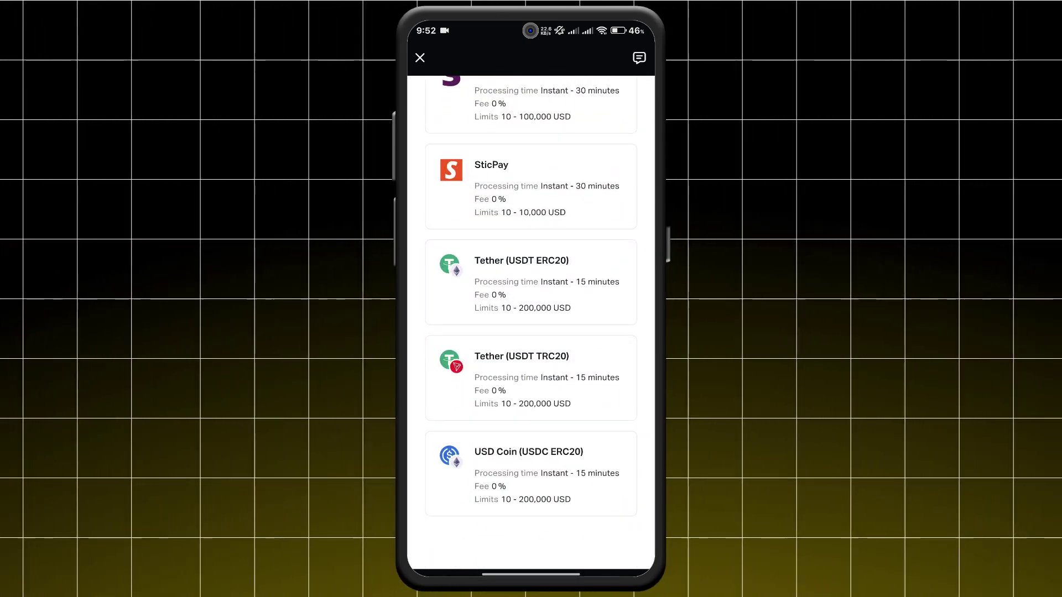
Step: Copy a Tether (USDT TRC20) exchange-wallet TRON deposit address after accepting the terms
click(612, 362)
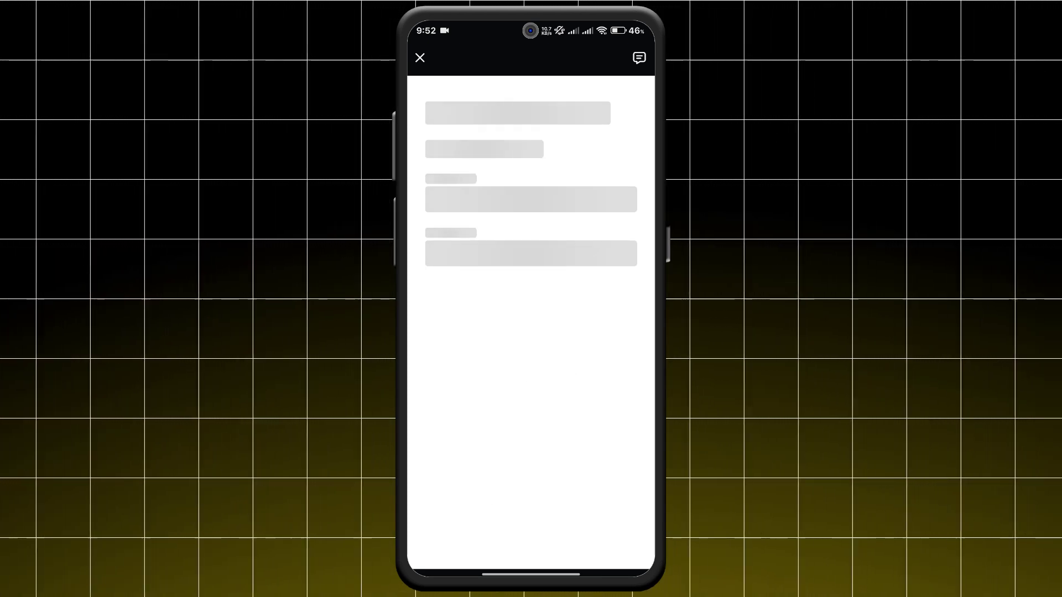
scroll(531, 374, down, 3)
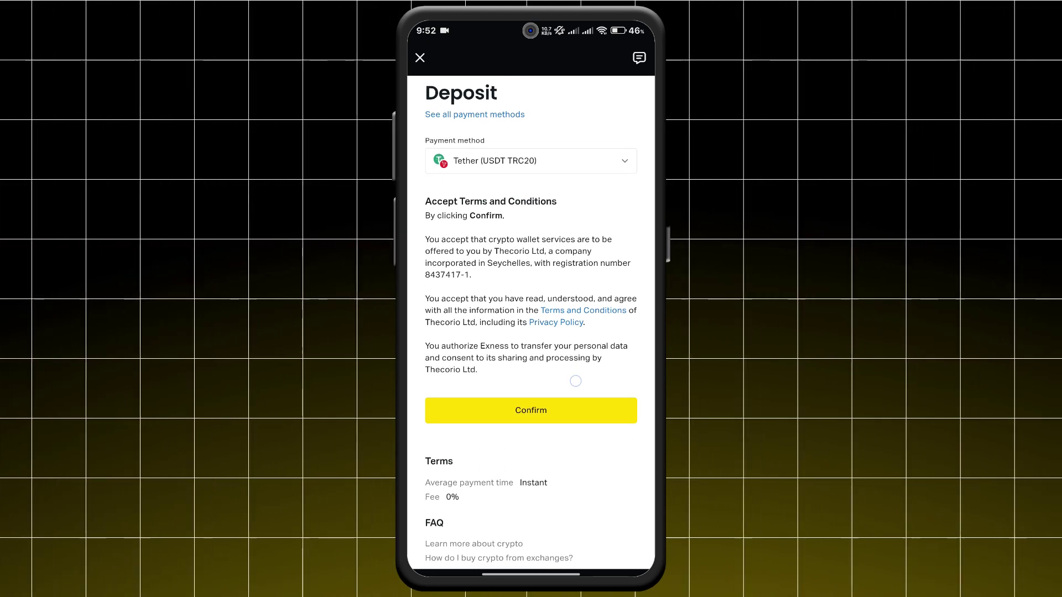
scroll(531, 332, up, 3)
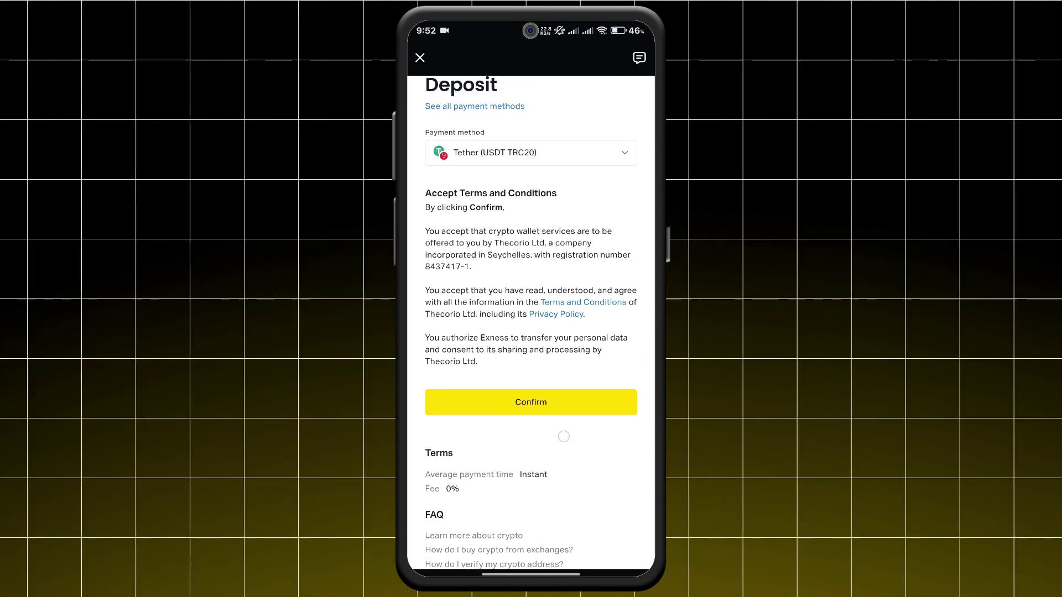
click(531, 418)
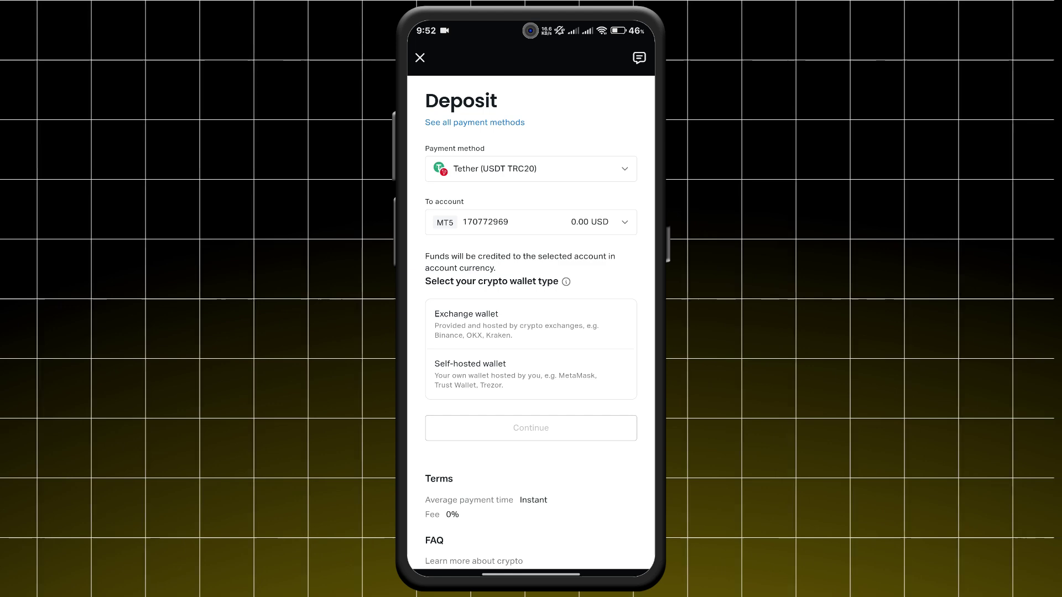
scroll(603, 374, down, 4)
scroll(604, 327, up, 4)
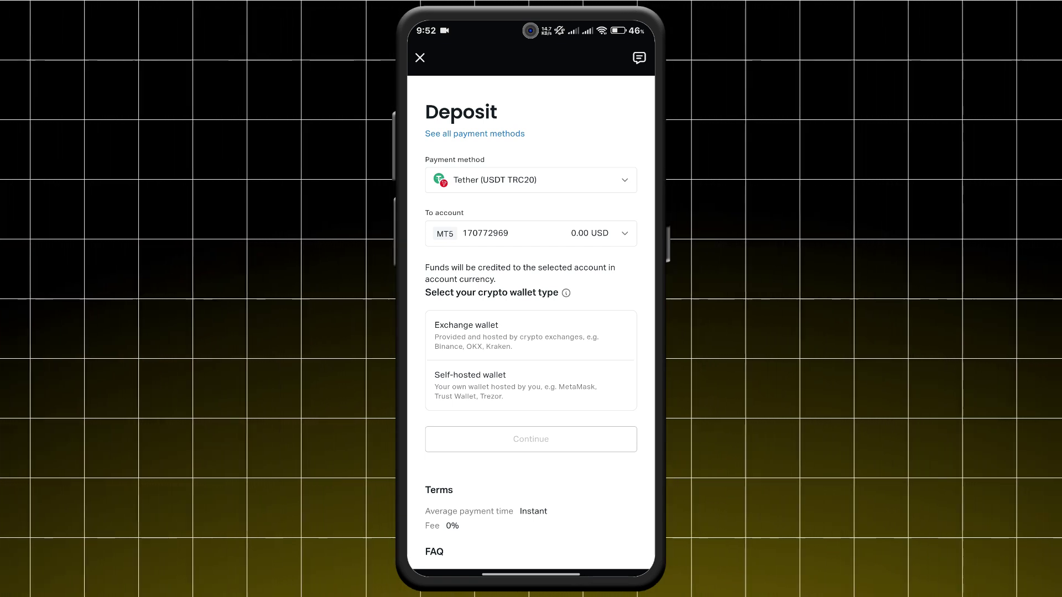
click(531, 335)
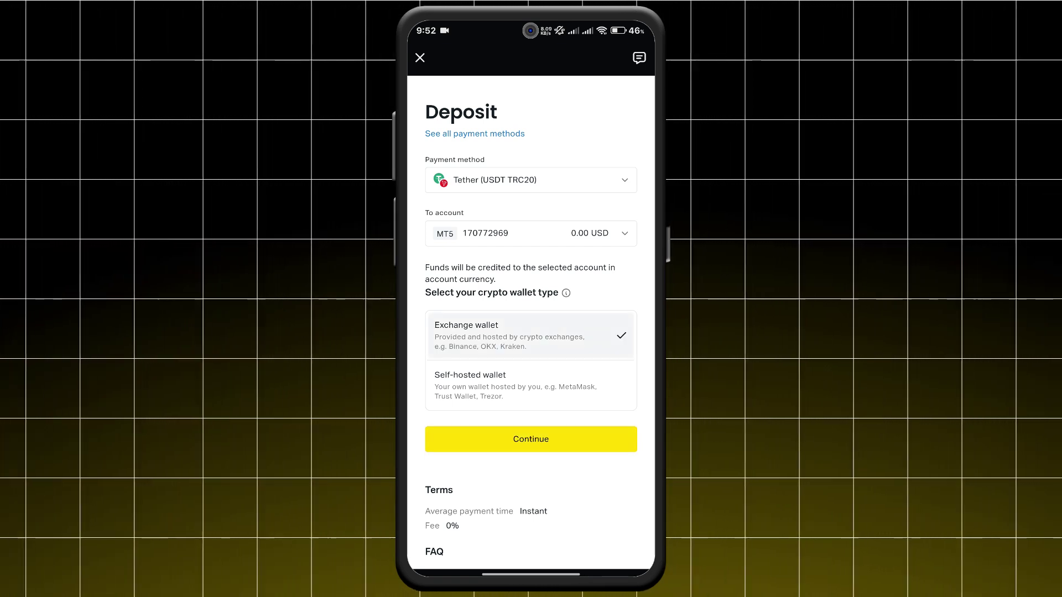
click(530, 439)
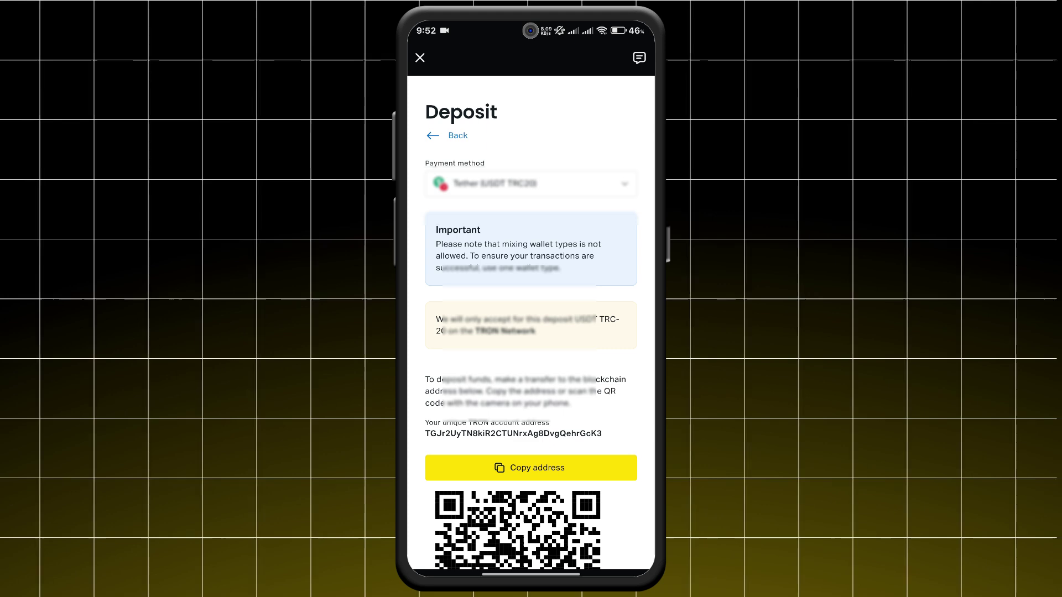
scroll(608, 326, down, 5)
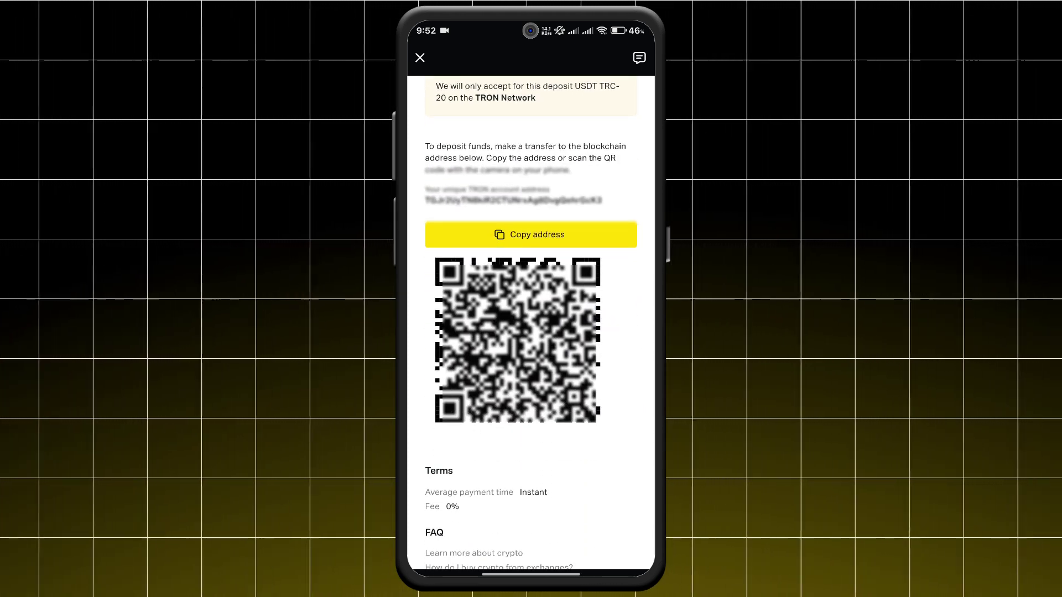
click(531, 234)
Step: In Binance Assets, start a USDT crypto withdrawal sent via Crypto Network
key(super)
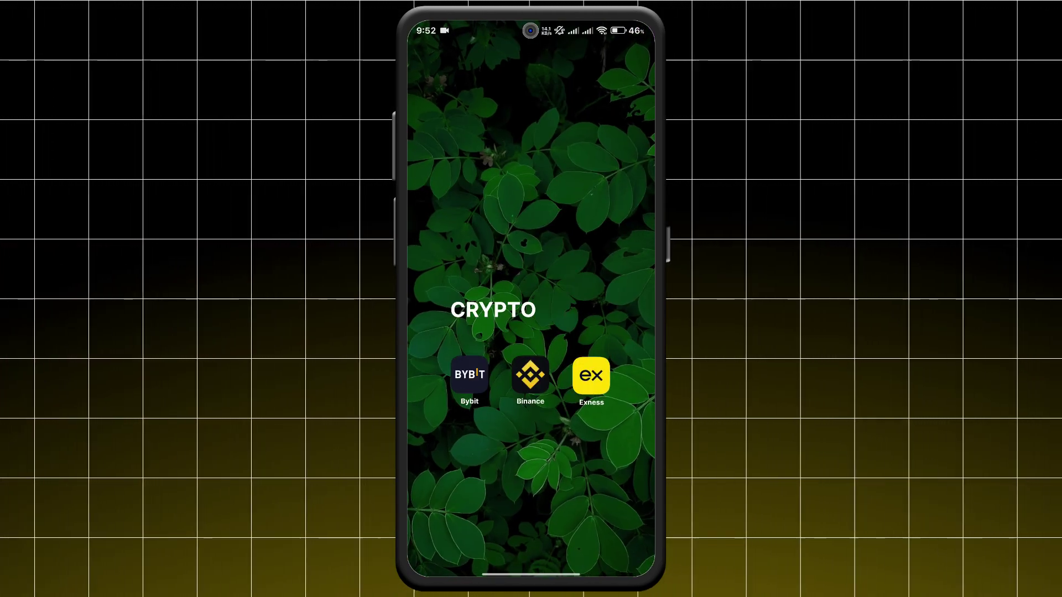
click(531, 374)
click(631, 554)
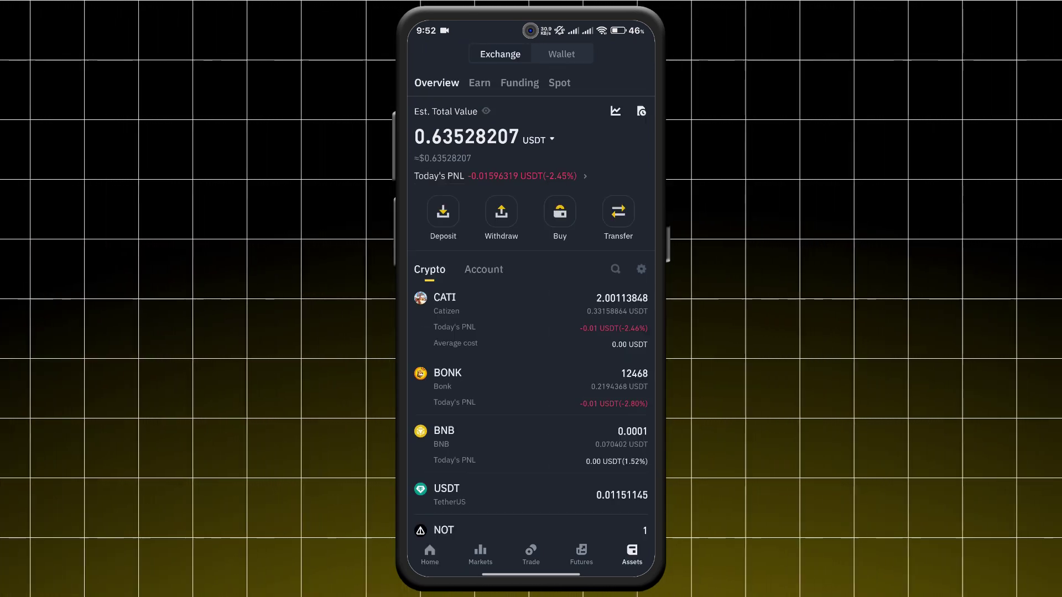
click(502, 219)
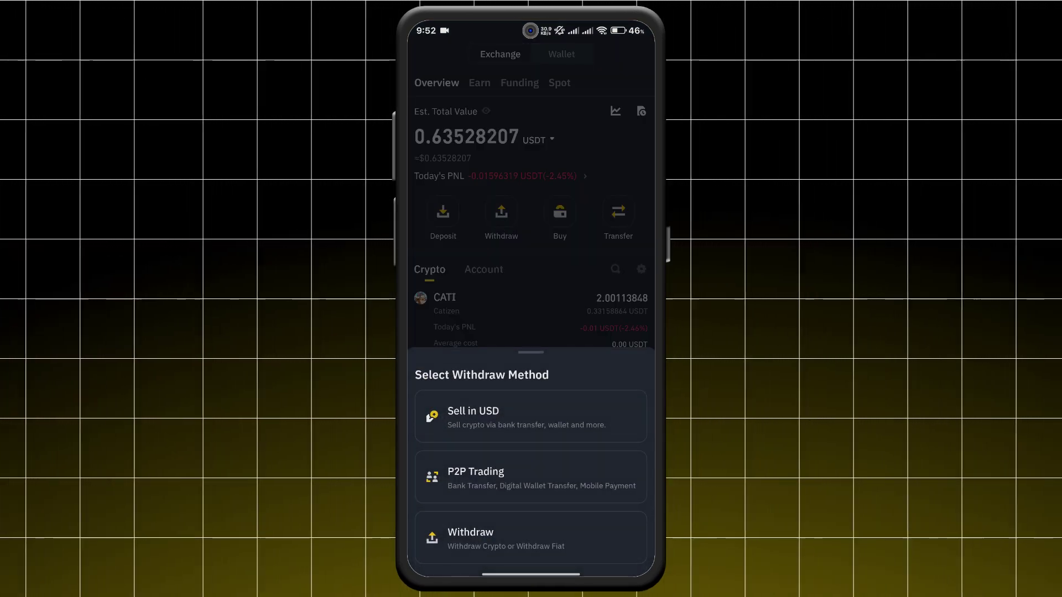
click(471, 537)
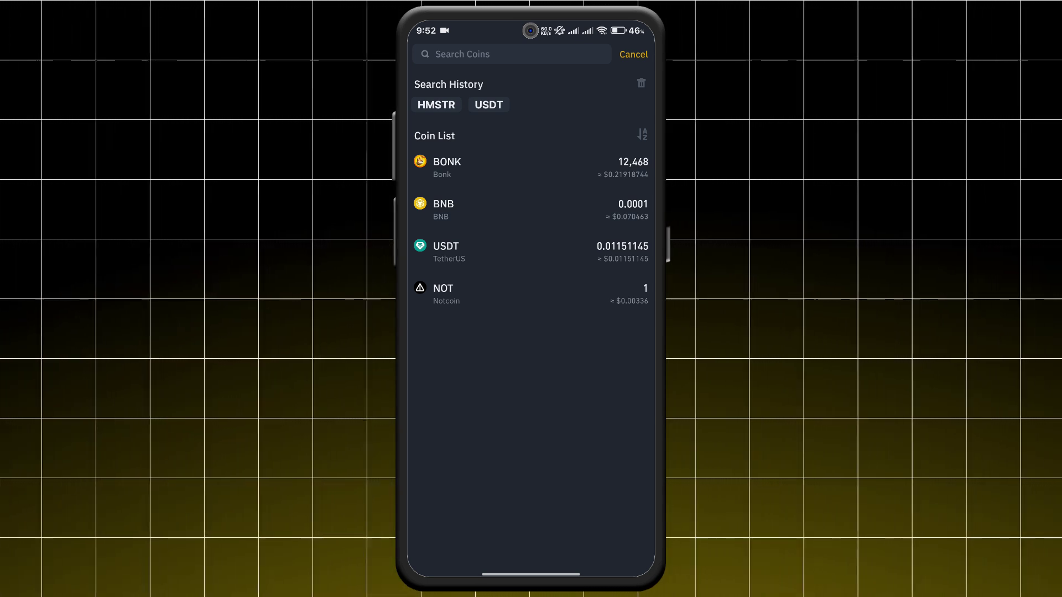
click(531, 252)
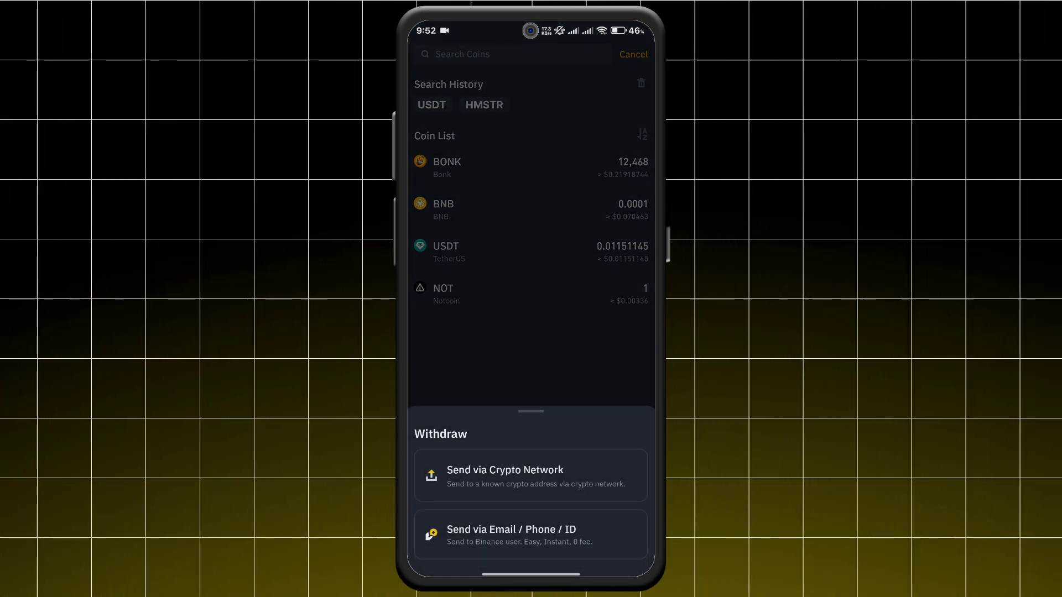
click(531, 475)
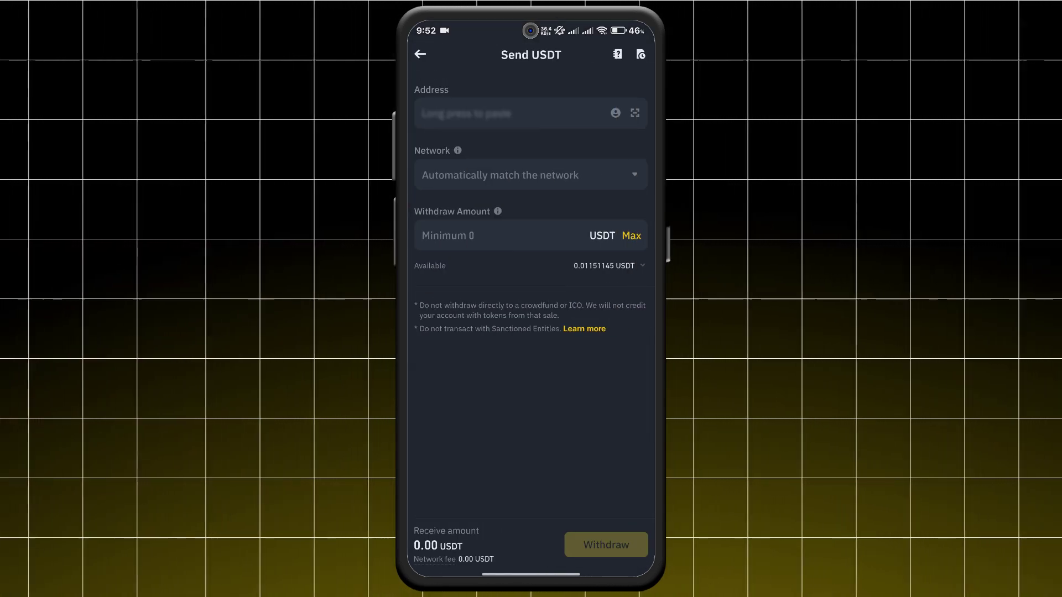
Step: Paste the Exness deposit address and select the Tron (TRC20) network
click(533, 116)
click(529, 399)
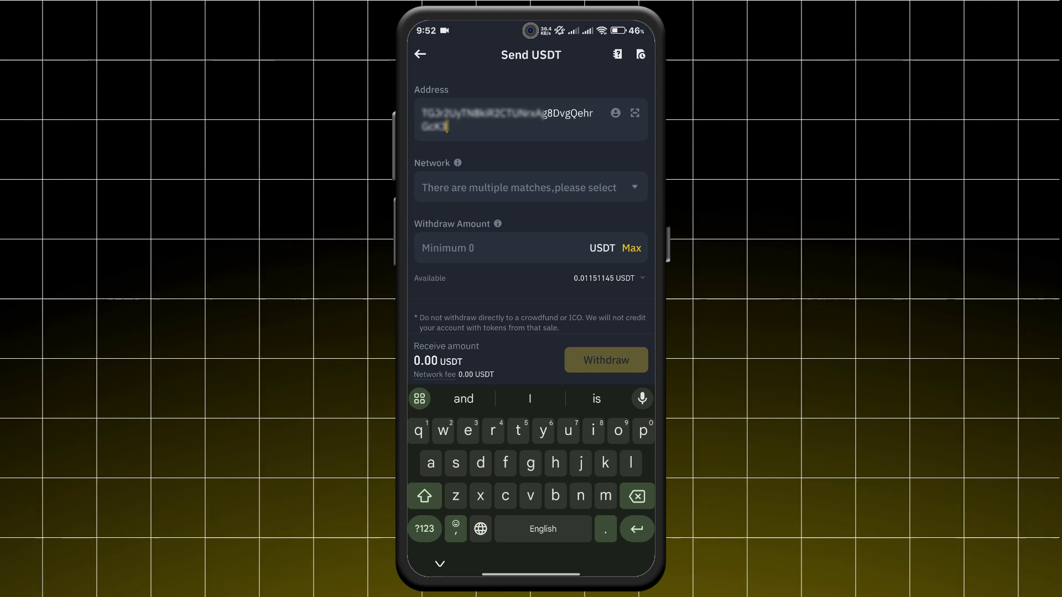
click(530, 187)
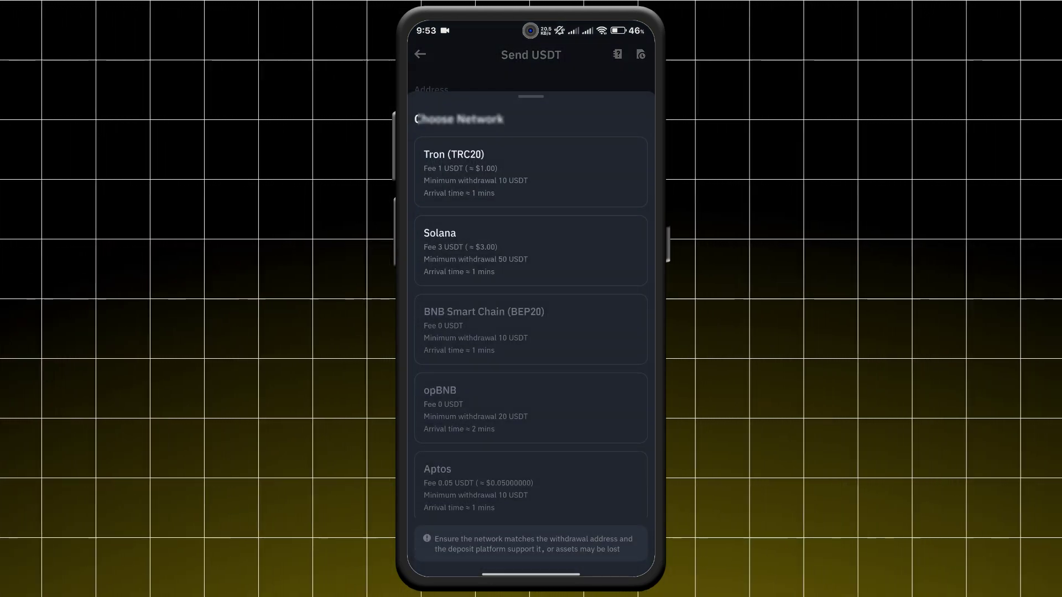
click(530, 172)
Step: Enter 20 USDT as the withdrawal amount
click(516, 270)
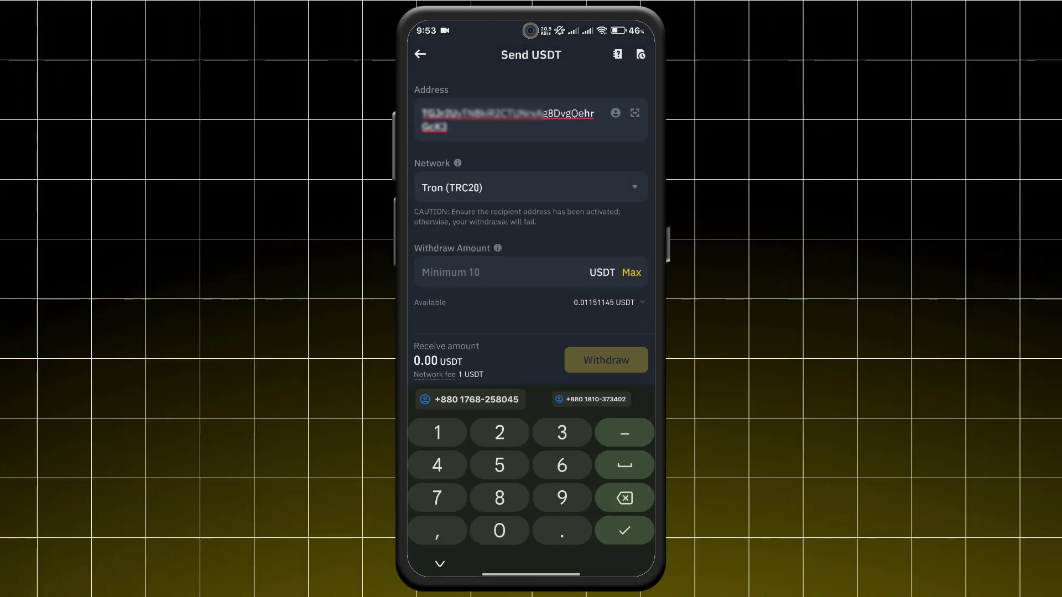
click(499, 433)
click(500, 531)
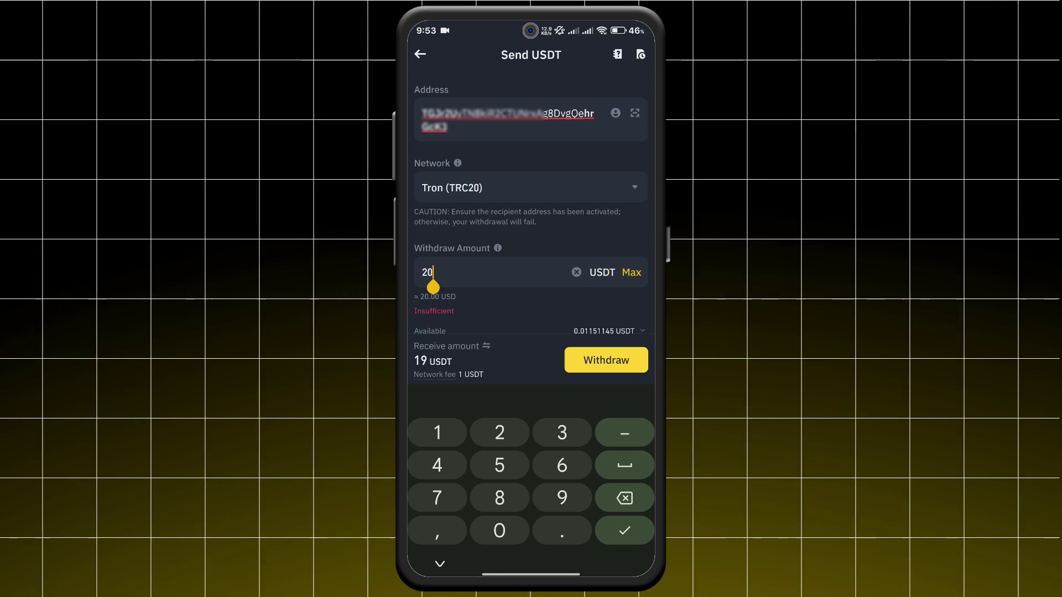
scroll(531, 249, down, 3)
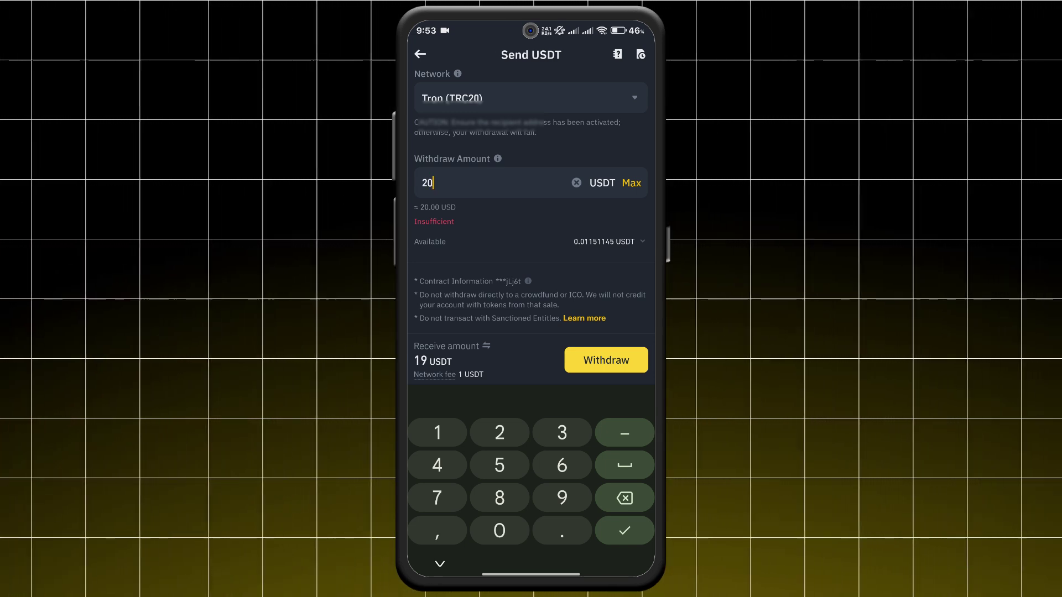
Step: Switch back to Exness from recent apps and swipe back from the USDT TRC20 deposit page
drag(560, 557, 561, 415)
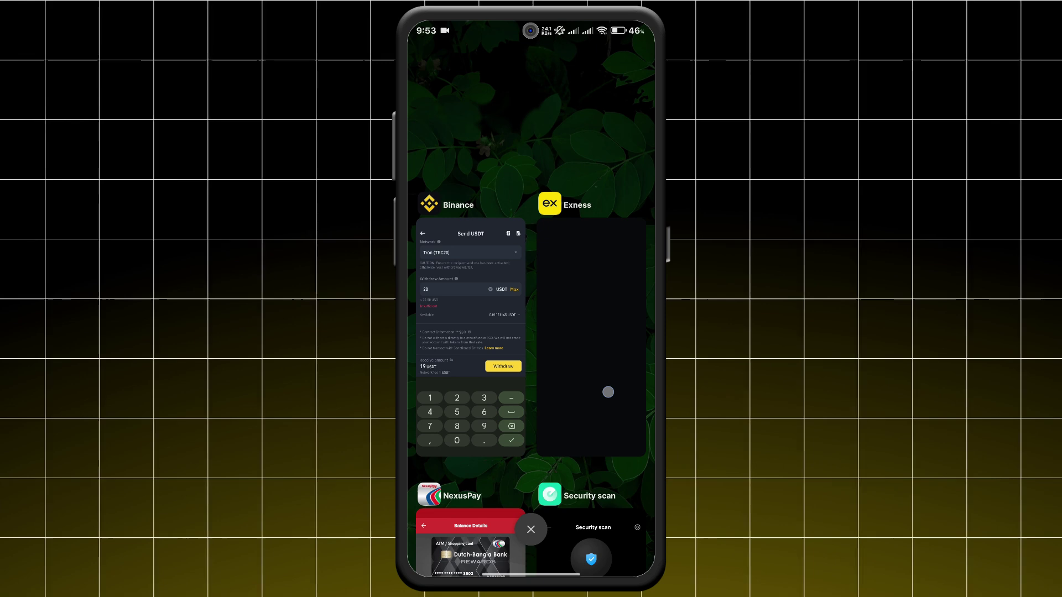
click(464, 540)
drag(653, 366, 581, 365)
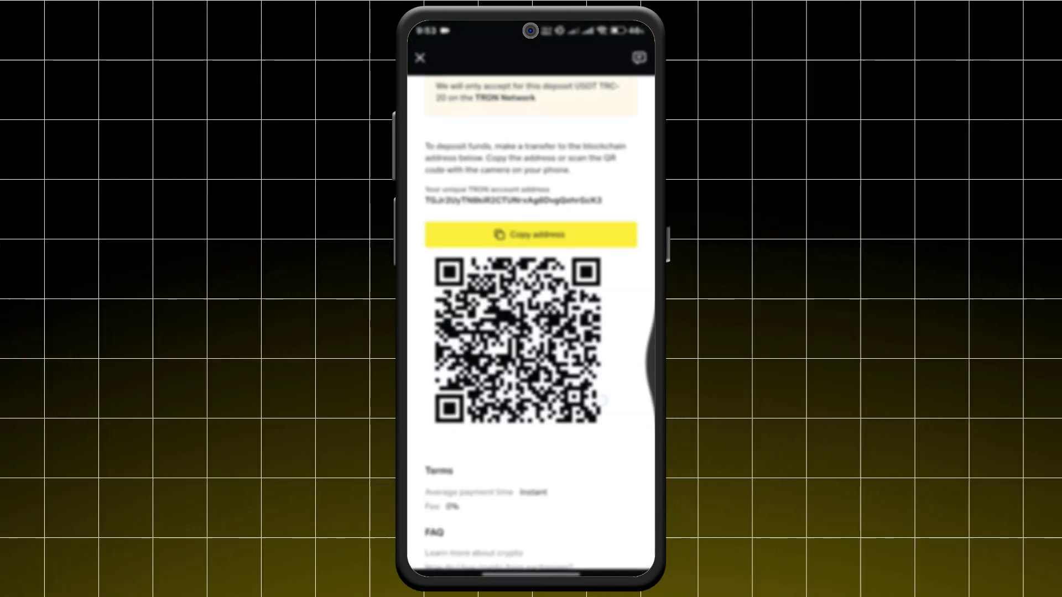